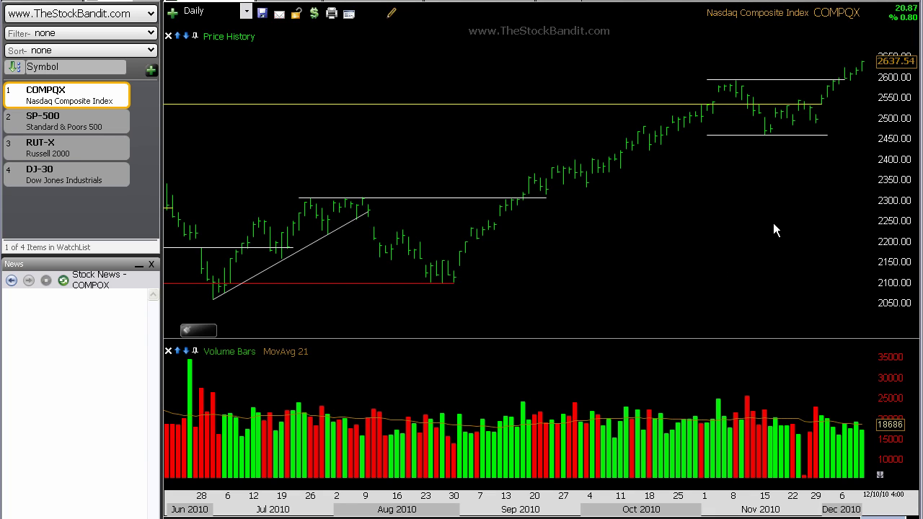
Draw a red double arrow across November's range, circle the latest price and volume bars, then clear.
left_click_drag(768, 131, 769, 78)
mouse_move(759, 123)
left_mouse_down()
mouse_move(768, 134)
mouse_move(783, 120)
left_mouse_up()
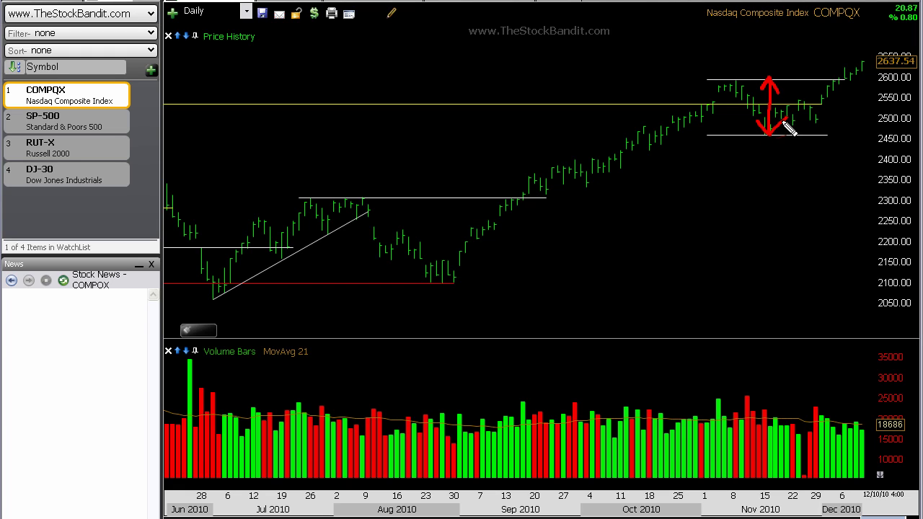
mouse_move(862, 56)
left_mouse_down()
mouse_move(828, 76)
mouse_move(865, 82)
mouse_move(874, 64)
mouse_move(864, 58)
left_mouse_up()
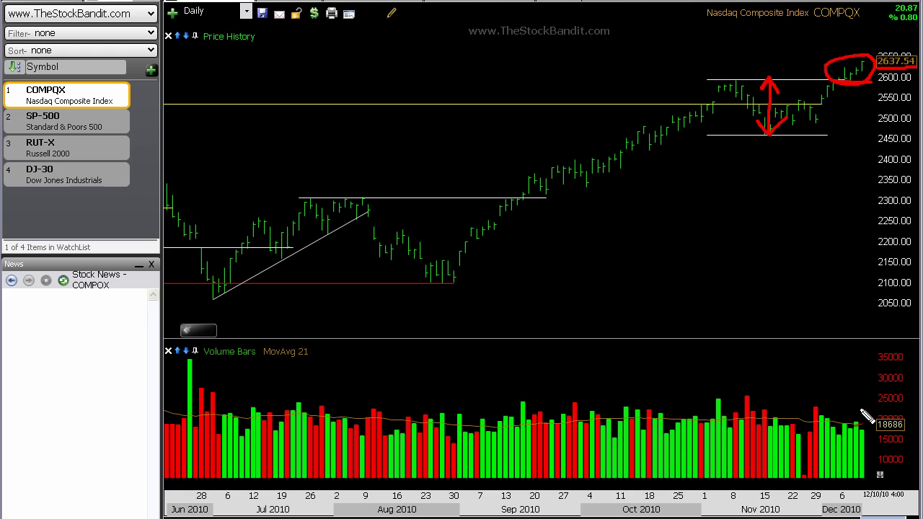
mouse_move(865, 419)
left_mouse_down()
mouse_move(809, 417)
mouse_move(861, 477)
mouse_move(858, 405)
mouse_move(842, 400)
left_mouse_up()
left_click_drag(851, 245, 859, 242)
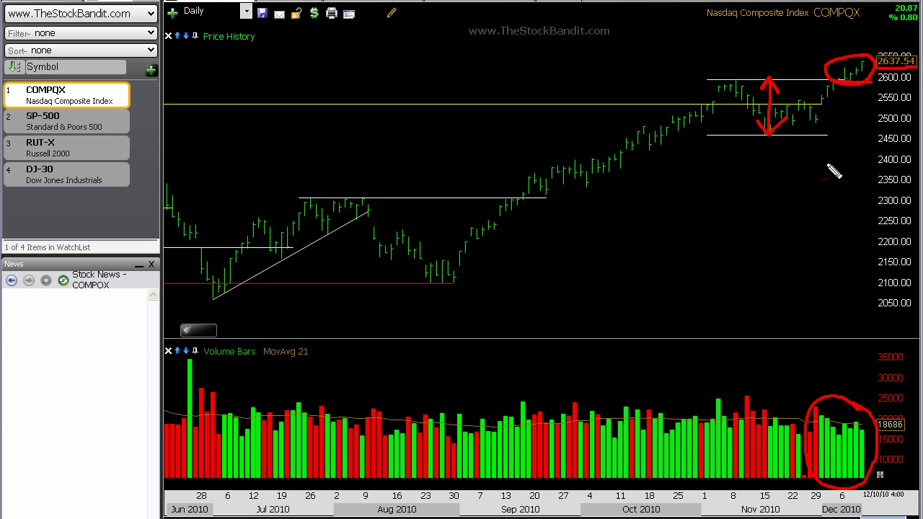
key("Escape")
Trace the 2600 resistance and 2460 support lines into a red box with an upward breakout arrow.
left_click(772, 135)
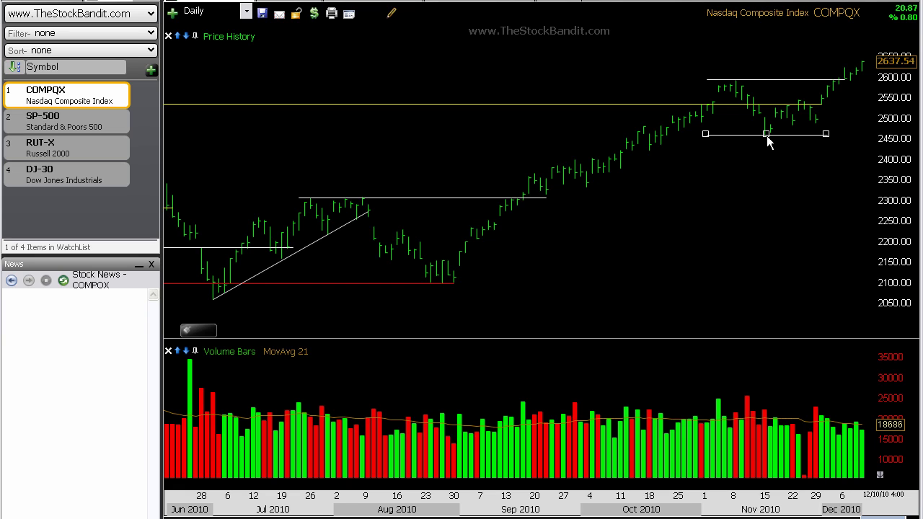
left_click(773, 79)
left_click_drag(706, 77, 850, 77)
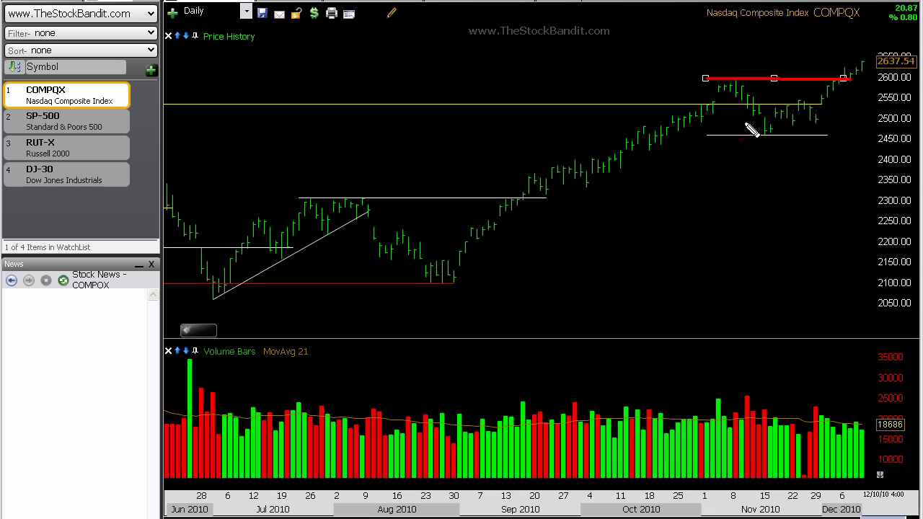
left_click_drag(708, 135, 836, 140)
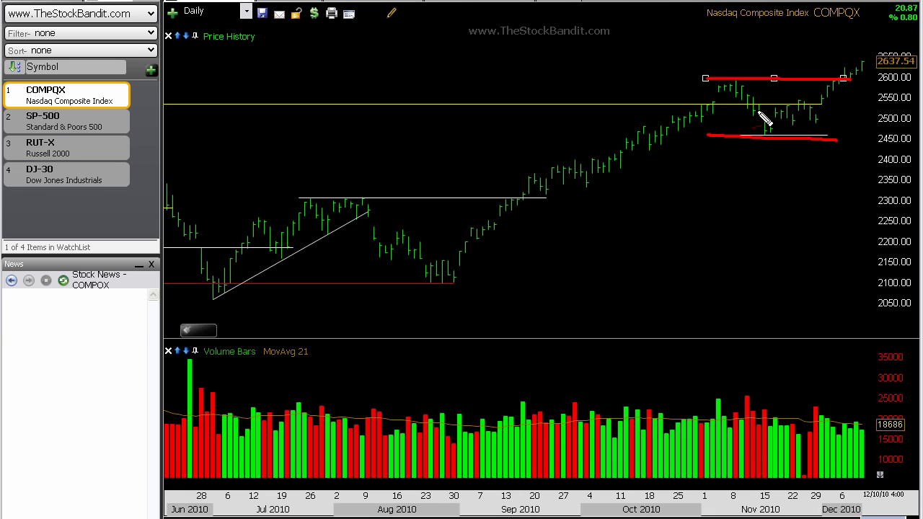
left_click_drag(704, 77, 706, 144)
mouse_move(843, 78)
left_mouse_down()
mouse_move(849, 139)
mouse_move(829, 141)
left_mouse_up()
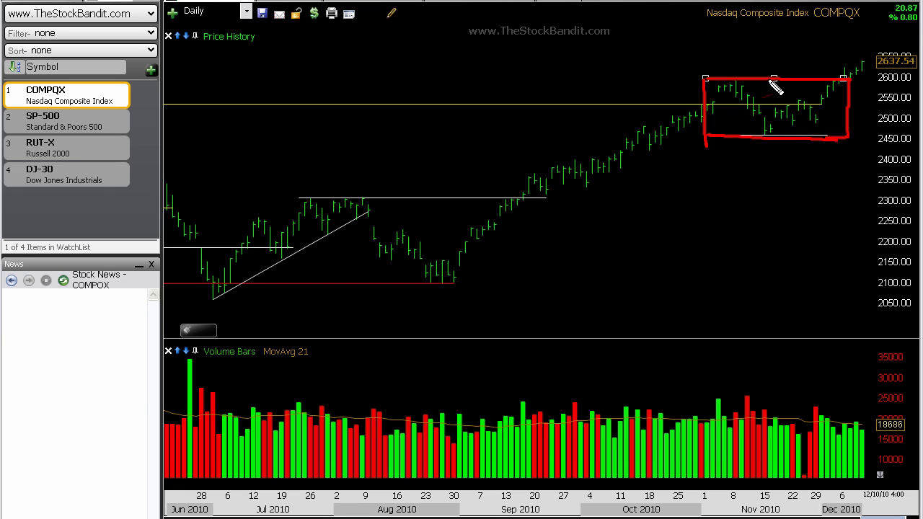
left_click_drag(856, 79, 868, 36)
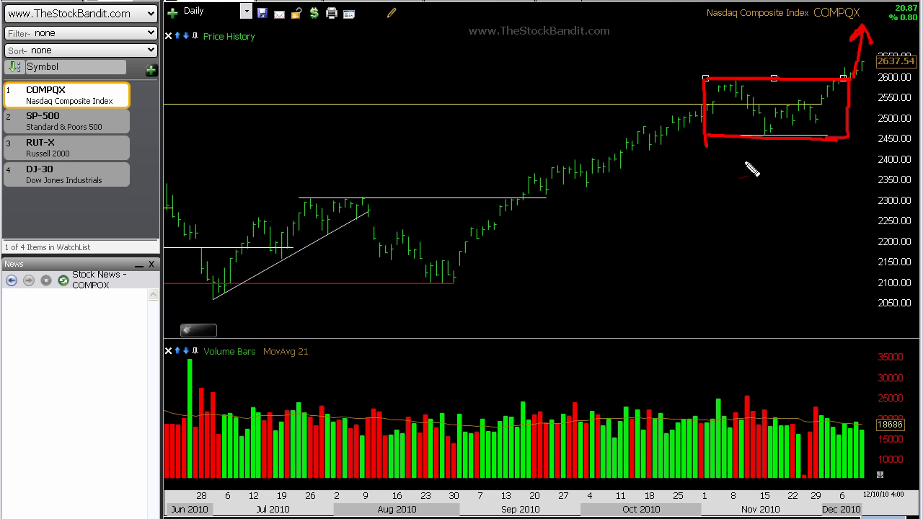
Clear the red box and arrow and zoom the Nasdaq chart out to 2007.
key("Escape")
scroll(730, 245, "down", 3)
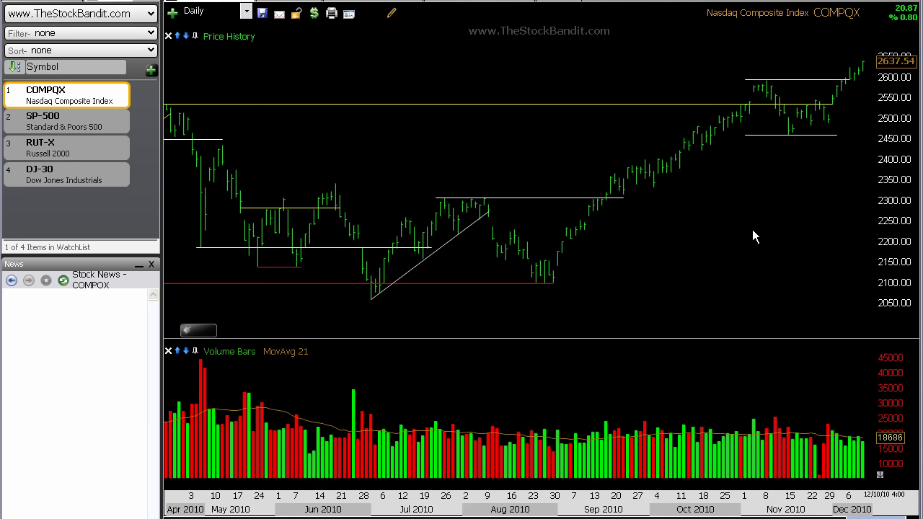
scroll(754, 229, "down", 1)
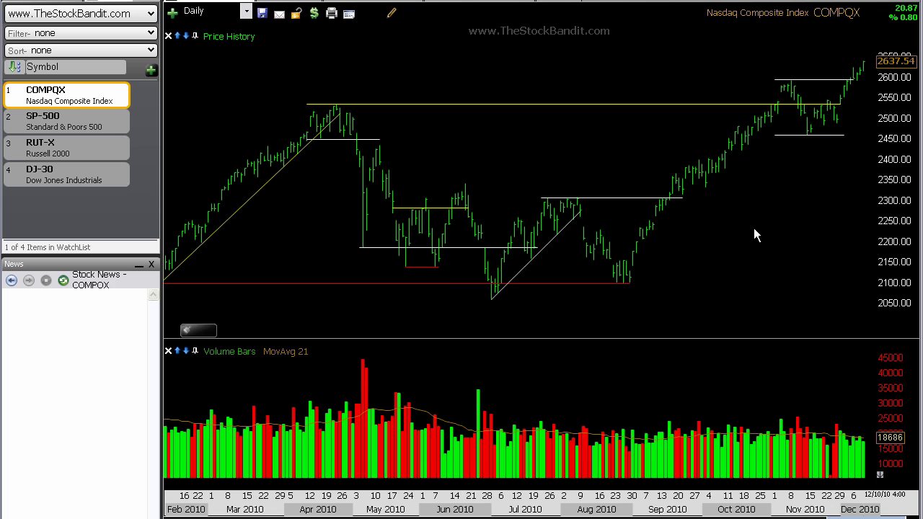
scroll(753, 229, "down", 5)
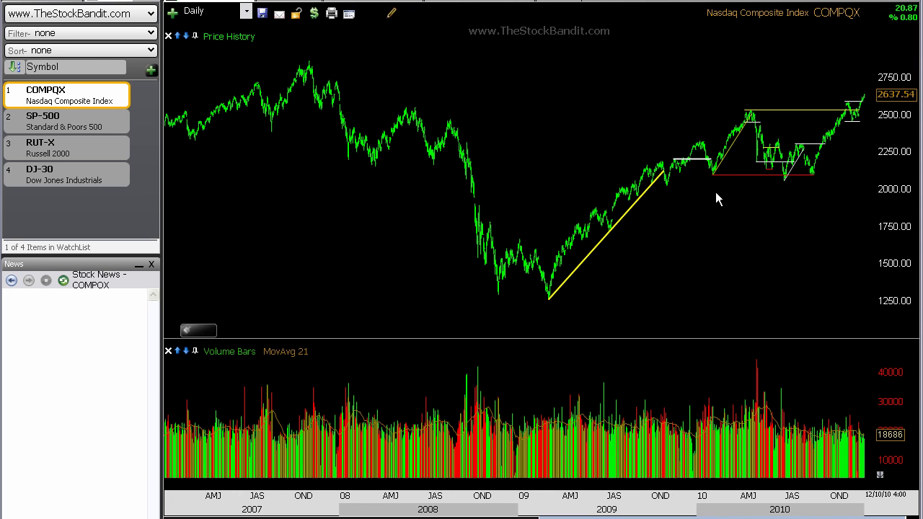
Mark the 2007 peaks with red lines, a circle and down arrows, and flag the current 2600 level.
left_click_drag(250, 81, 267, 82)
left_click_drag(323, 81, 339, 81)
mouse_move(312, 60)
left_mouse_down()
mouse_move(291, 73)
mouse_move(312, 69)
left_mouse_up()
mouse_move(256, 57)
left_mouse_down()
mouse_move(258, 81)
mouse_move(265, 67)
left_mouse_up()
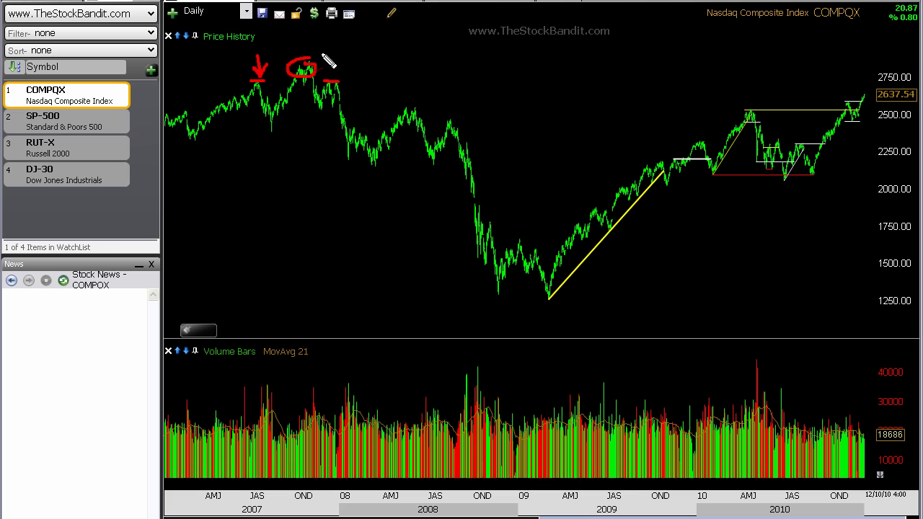
mouse_move(330, 53)
left_mouse_down()
mouse_move(331, 80)
mouse_move(339, 70)
left_mouse_up()
mouse_move(842, 102)
left_mouse_down()
mouse_move(864, 102)
mouse_move(861, 121)
left_mouse_up()
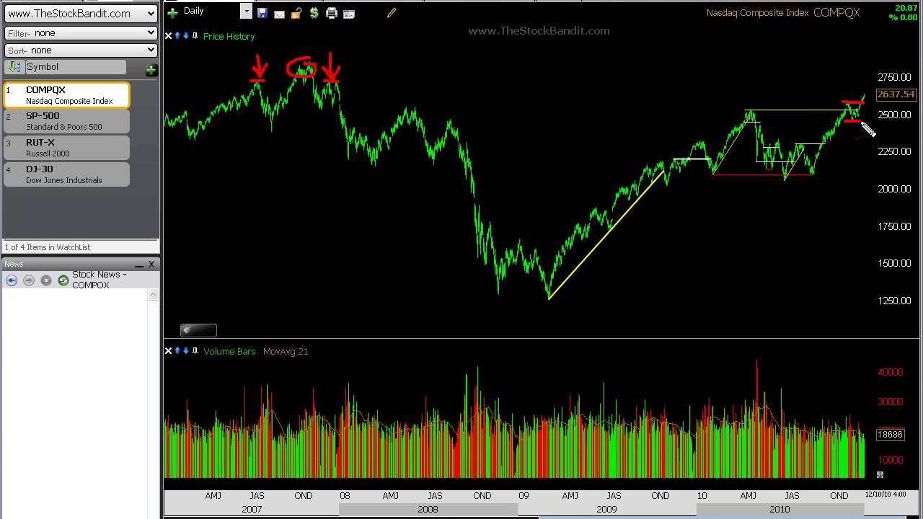
Clear the Nasdaq markup, zoom back to Mar–Dec 2010, and switch to the SP-500 chart.
key("Escape")
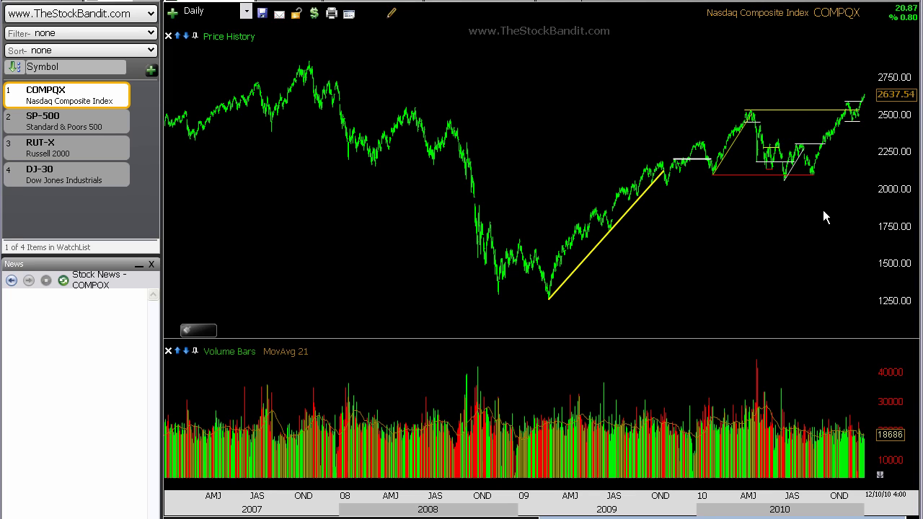
scroll(791, 254, "up", 6)
scroll(791, 256, "up", 2)
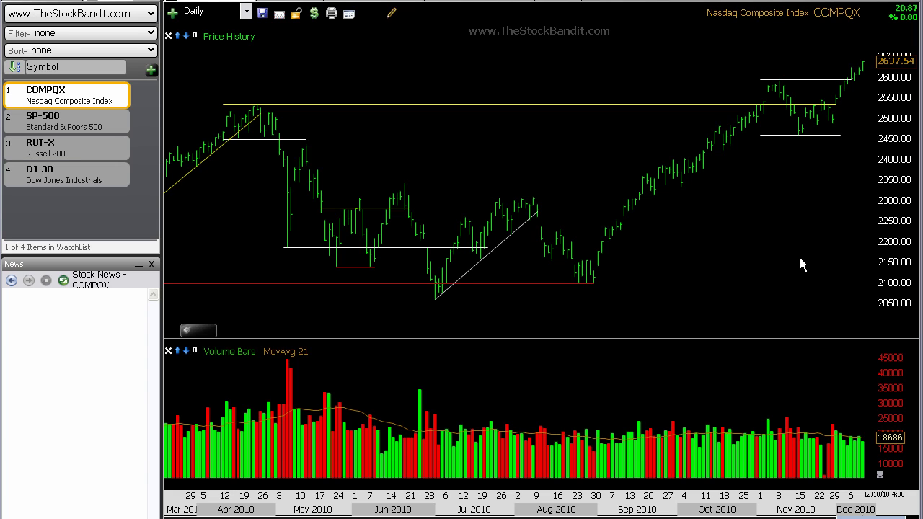
left_click_drag(864, 61, 869, 63)
key("Down")
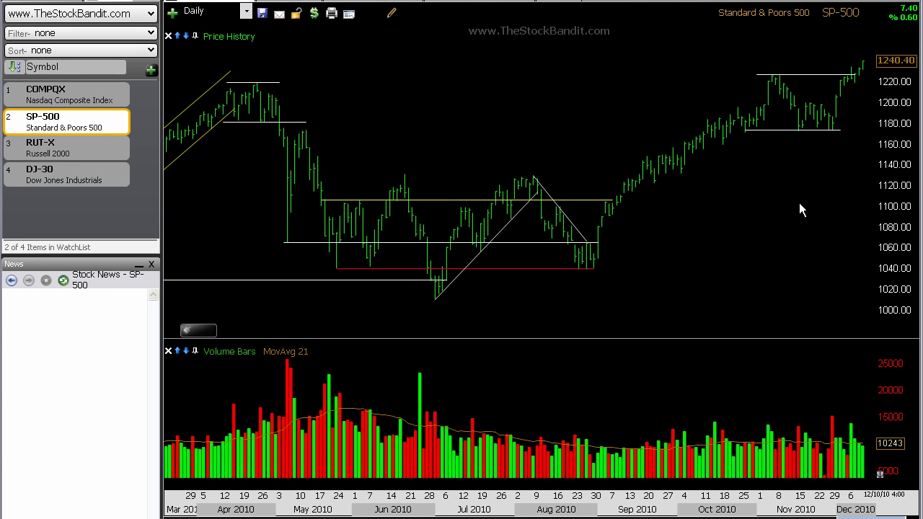
Draw red arrows at the S&P's November peak and breakout, circle recent volume, clear, then select RUT-X.
left_click(806, 74)
left_click_drag(775, 41, 777, 73)
mouse_move(833, 156)
left_mouse_down()
mouse_move(842, 79)
mouse_move(863, 77)
mouse_move(869, 56)
left_mouse_up()
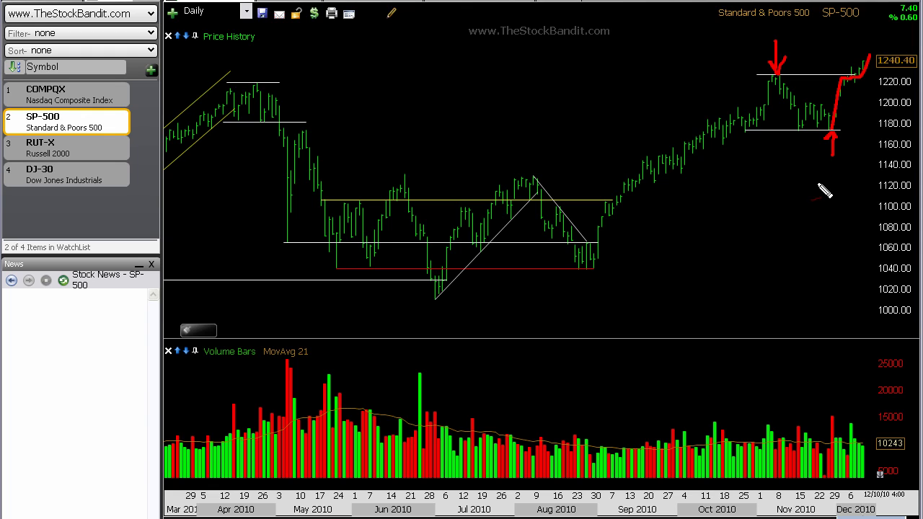
mouse_move(862, 416)
left_mouse_down()
mouse_move(823, 440)
mouse_move(872, 459)
mouse_move(859, 418)
left_mouse_up()
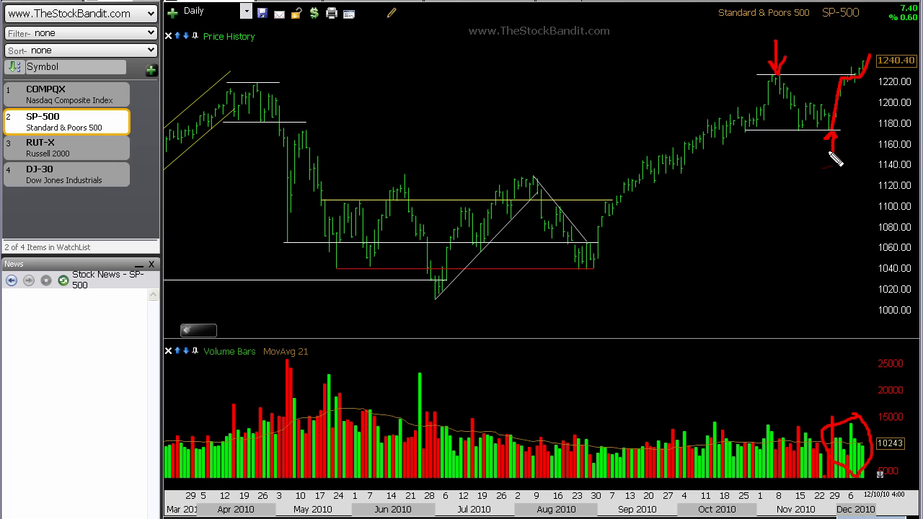
key("Escape")
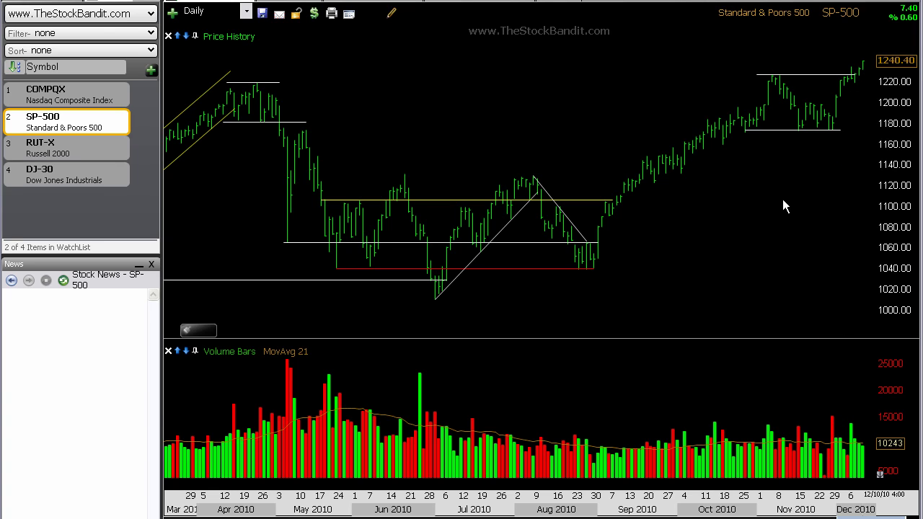
key("Down")
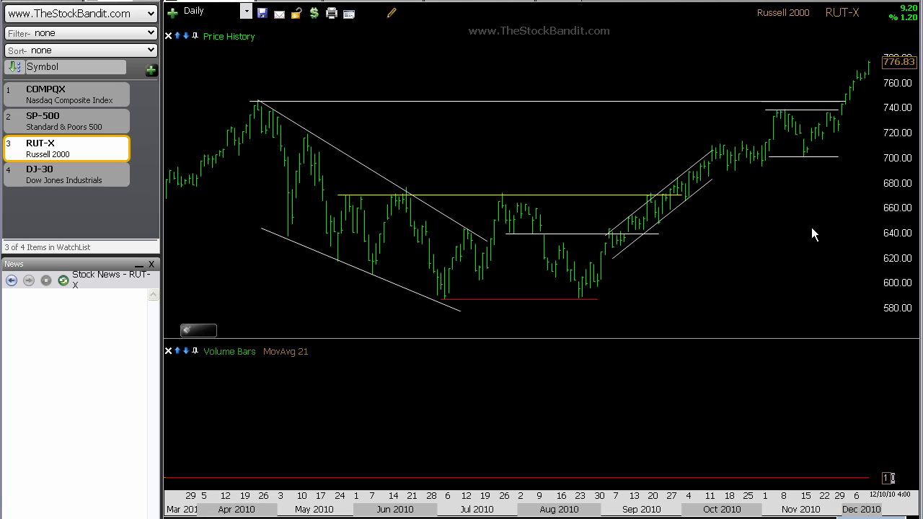
Zoom out and underline the July and August lows and summer range top in red, undoing stray strokes.
scroll(810, 228, "down", 2)
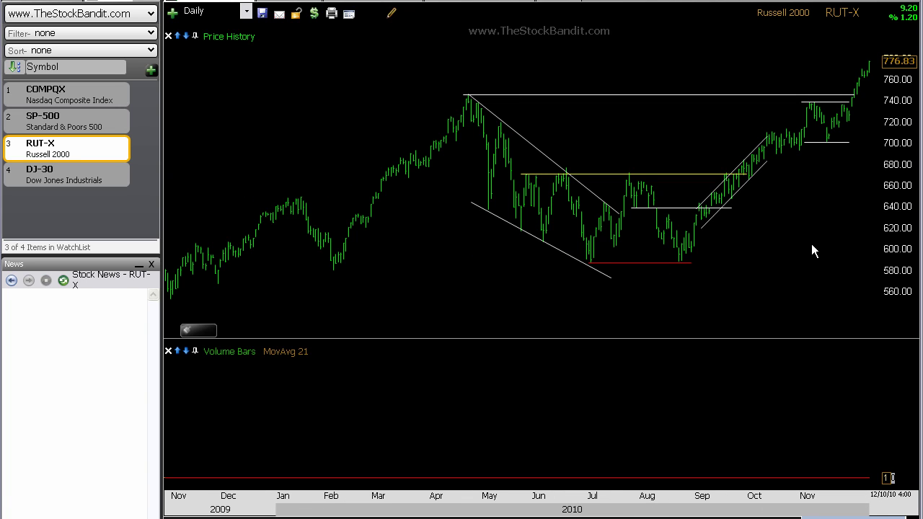
mouse_move(572, 249)
left_mouse_down()
mouse_move(597, 261)
mouse_move(605, 249)
left_mouse_up()
mouse_move(674, 250)
left_mouse_down()
mouse_move(678, 259)
mouse_move(702, 249)
left_mouse_up()
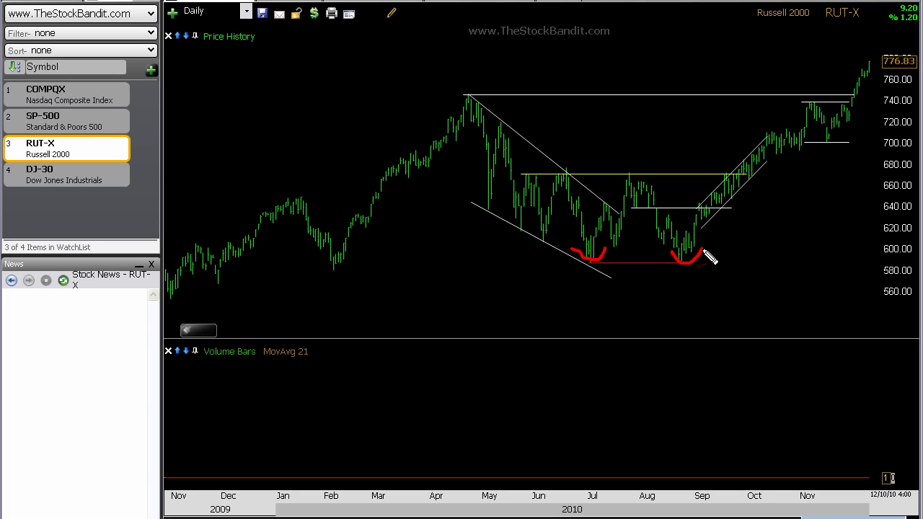
left_click_drag(619, 175, 650, 175)
left_click_drag(765, 157, 774, 152)
key("ctrl+z")
mouse_move(764, 134)
left_mouse_down()
mouse_move(800, 134)
mouse_move(793, 151)
mouse_move(802, 151)
mouse_move(805, 105)
left_mouse_up()
key("ctrl+z")
Arrow the April peak, outline the November range and its upward breakout in red, then clear.
mouse_move(473, 61)
left_mouse_down()
mouse_move(472, 92)
mouse_move(482, 81)
left_mouse_up()
left_click_drag(802, 102, 859, 102)
left_click_drag(802, 141, 856, 143)
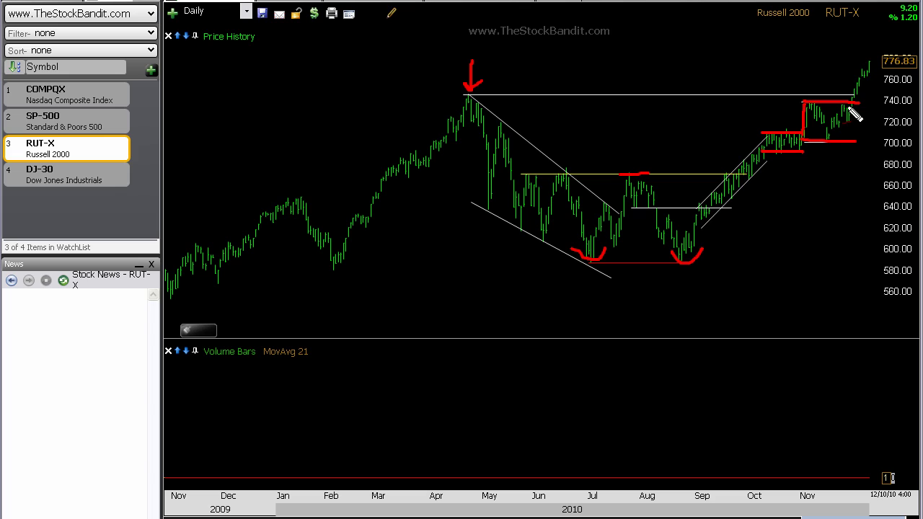
left_click_drag(852, 107, 868, 64)
key("Escape")
Mark a level near the latest bars, clear it, and switch to the DJ-30 chart.
scroll(841, 211, "up", 5)
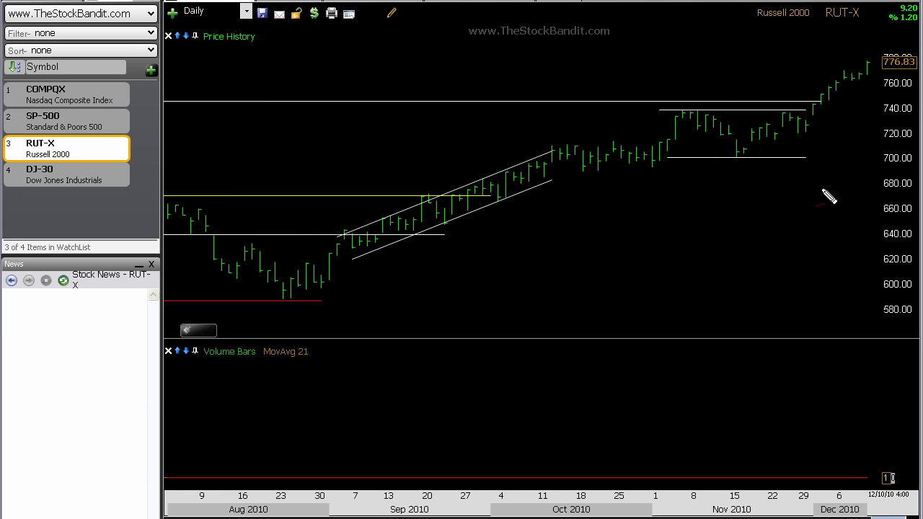
left_click_drag(804, 125, 818, 125)
key("Escape")
scroll(793, 260, "down", 5)
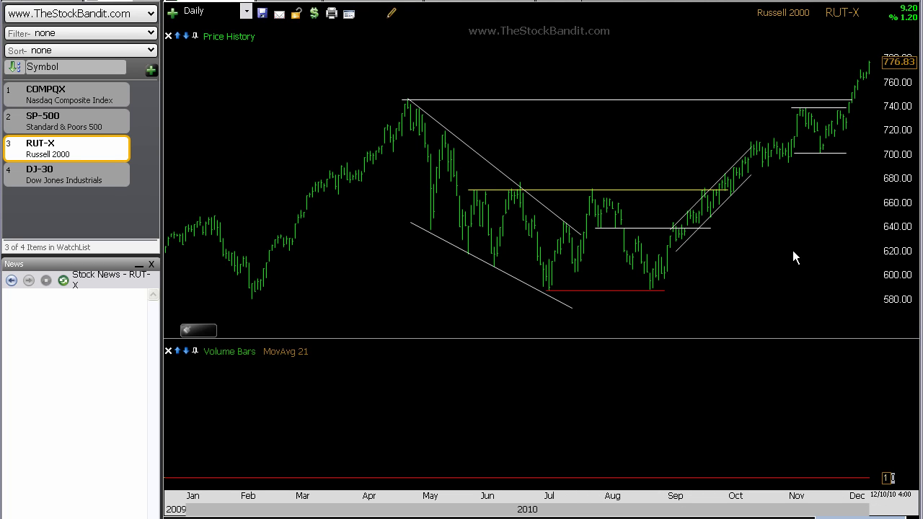
key("Down")
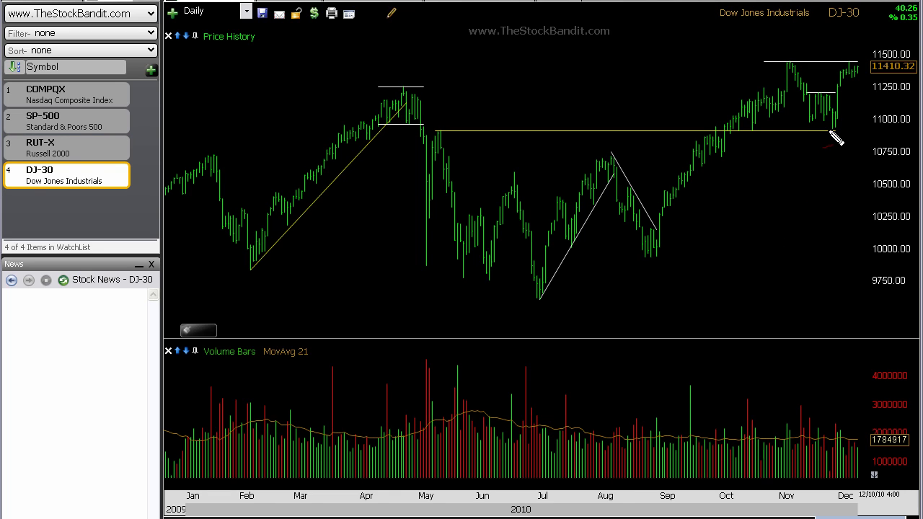
Mark the Dow's December support dip, May high, October support and November peak in red, then clear.
left_click_drag(827, 127, 842, 122)
mouse_move(437, 97)
left_mouse_down()
mouse_move(439, 131)
mouse_move(460, 109)
left_mouse_up()
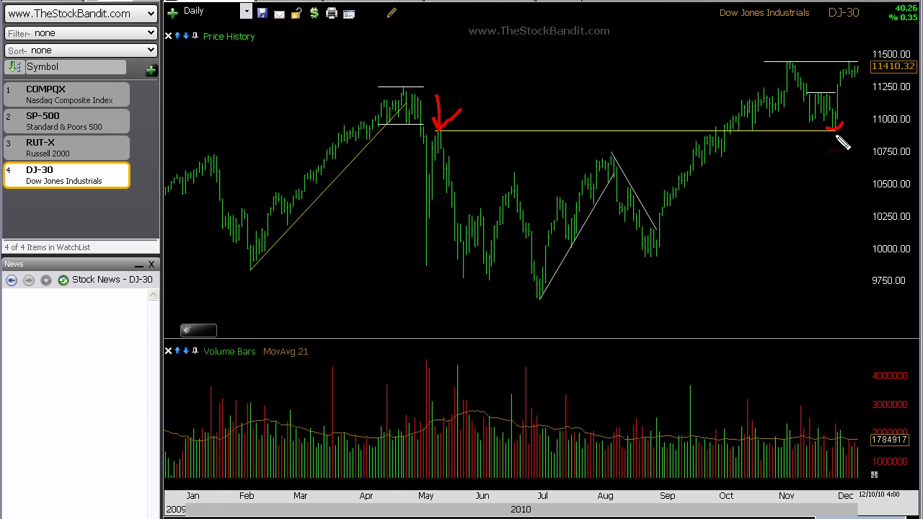
left_click_drag(699, 130, 761, 130)
mouse_move(789, 38)
left_mouse_down()
mouse_move(790, 54)
mouse_move(847, 50)
mouse_move(847, 59)
left_mouse_up()
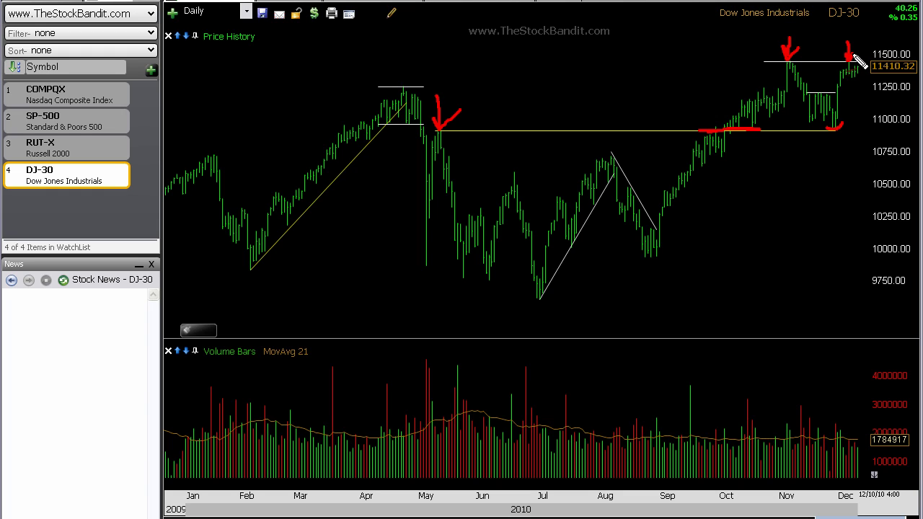
mouse_move(844, 54)
left_mouse_down()
mouse_move(854, 55)
mouse_move(852, 78)
mouse_move(863, 79)
left_mouse_up()
key("Escape")
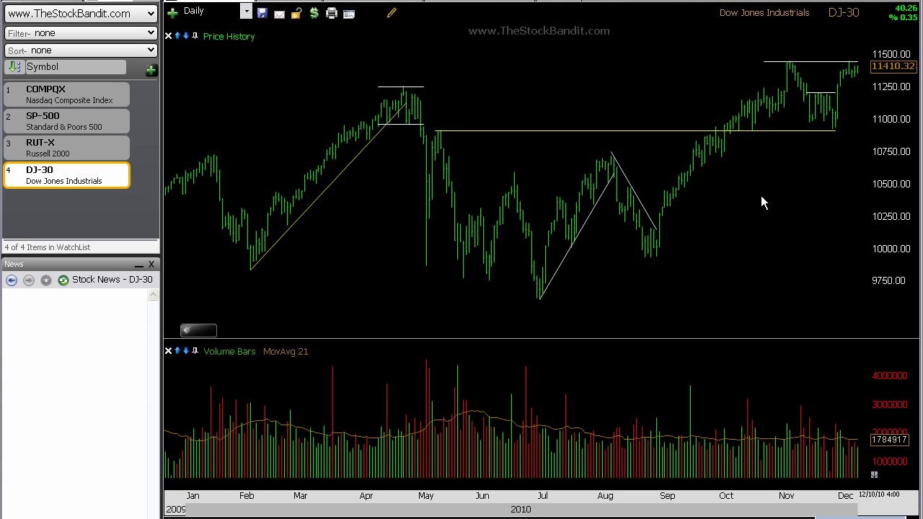